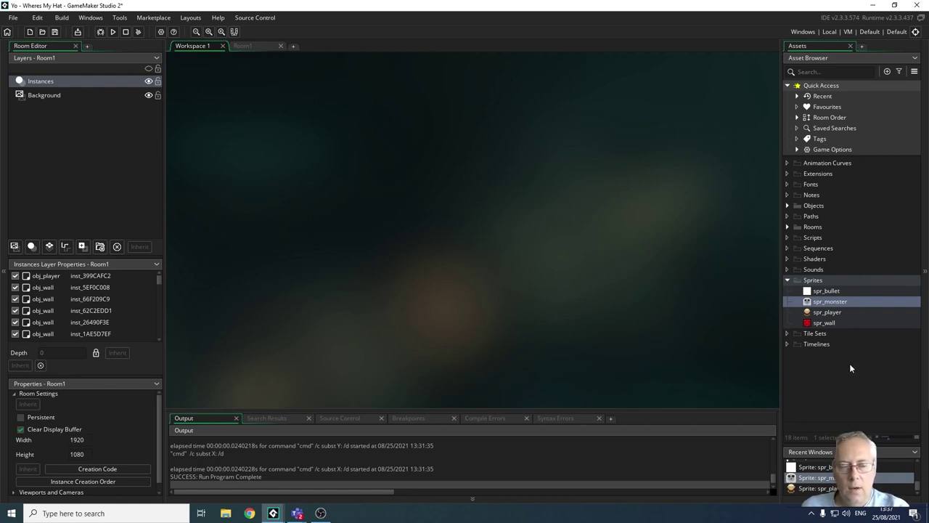
Open spr_monster from the Asset Browser to view its 64×64 ghost sprite
double_click(819, 303)
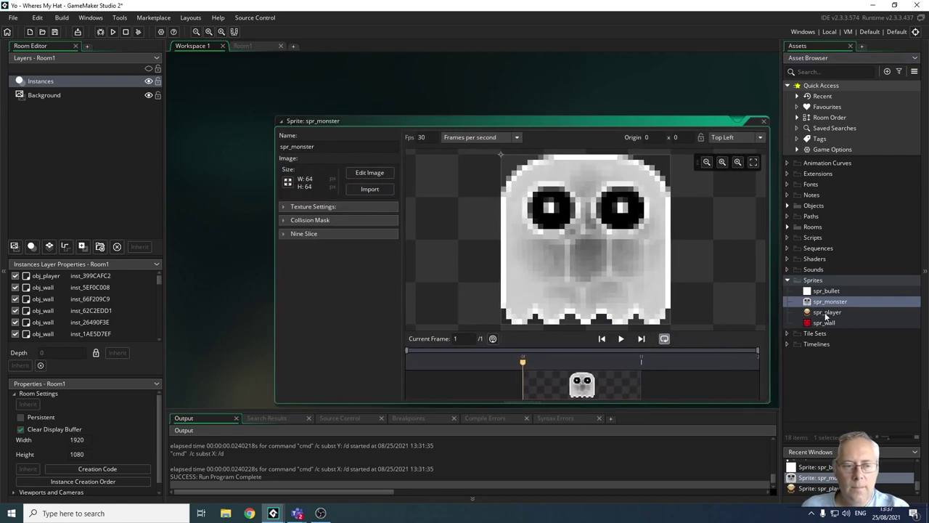
Open spr_player as well and arrange the workspace so both sprite editors are visible
double_click(826, 312)
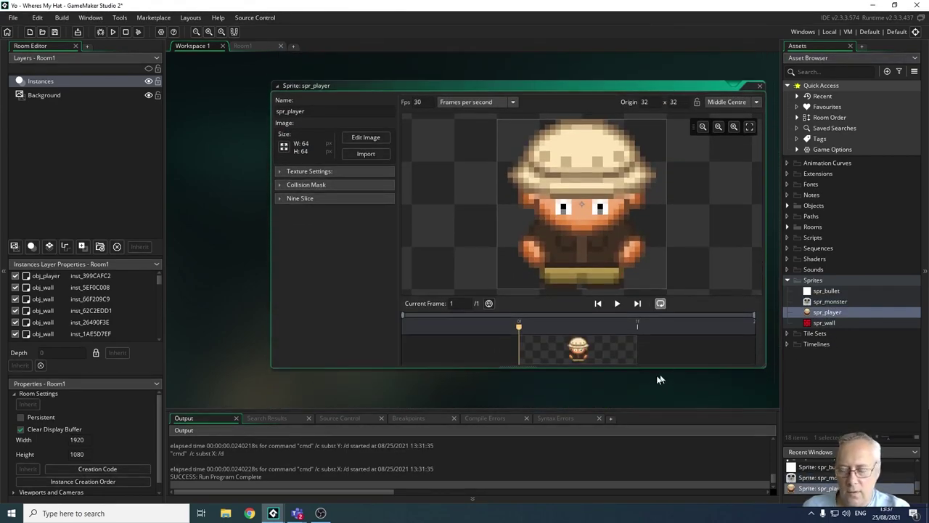
ctrl+scroll(654, 377, down, 3)
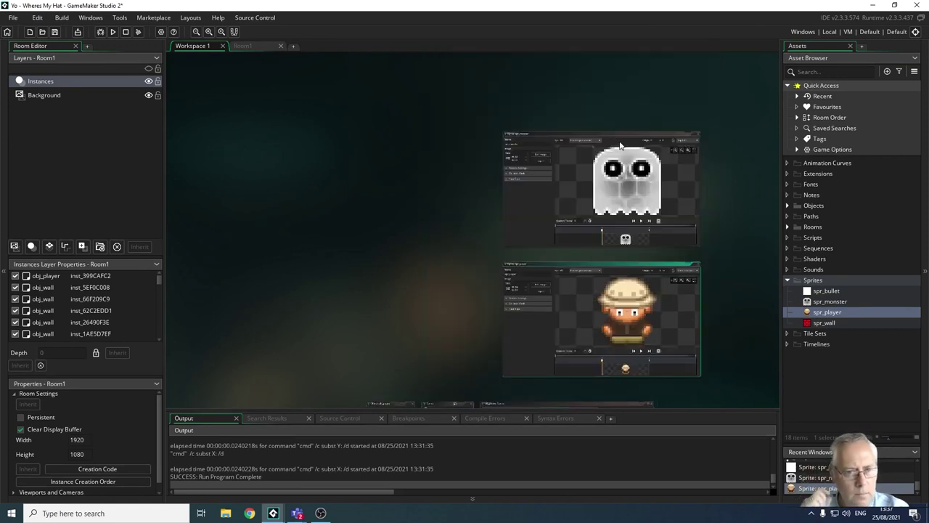
click(624, 153)
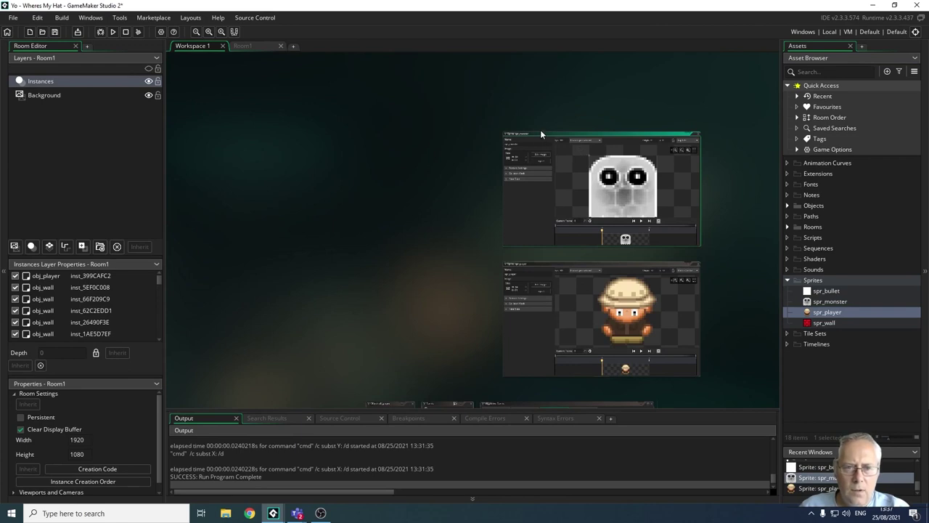
mouse_move(540, 129)
middle_down()
mouse_move(509, 138)
mouse_move(356, 116)
middle_up()
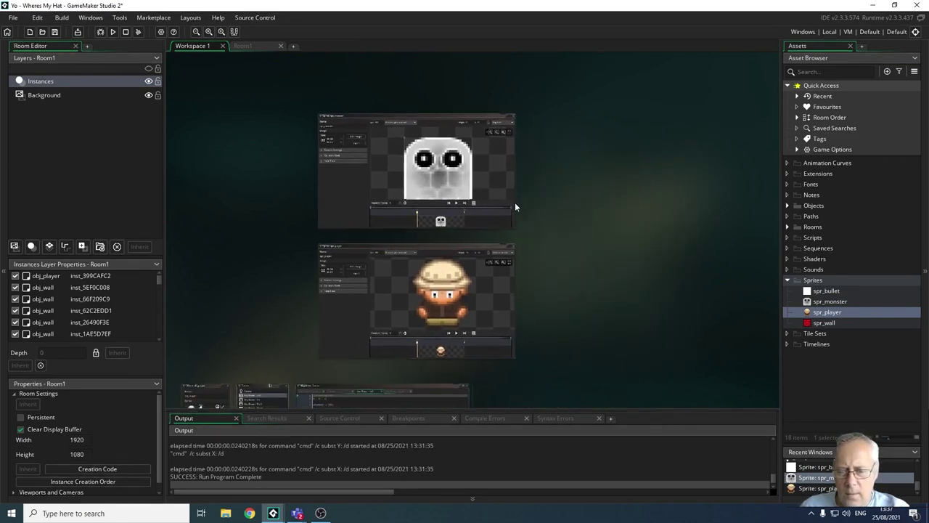
click(475, 175)
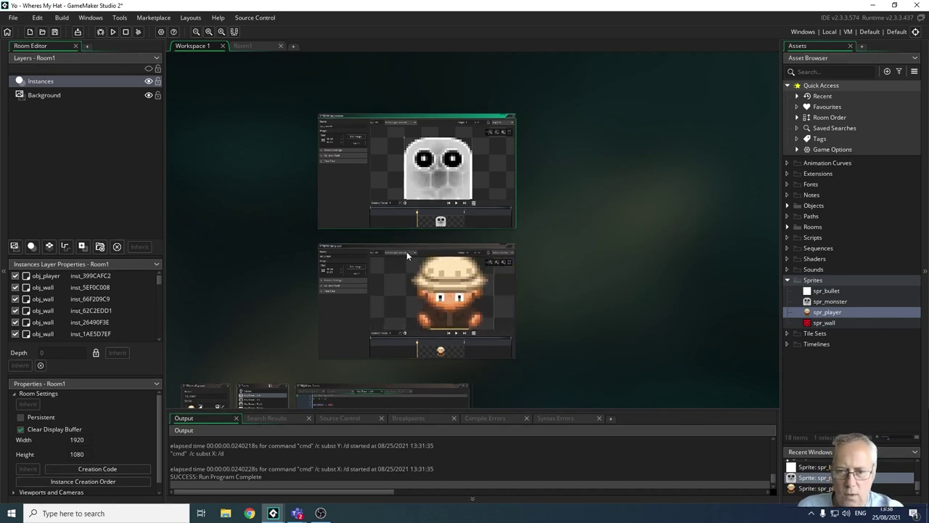
scroll(410, 258, up, 2)
Bring the whole spr_player editor into view, fitting the 64×64 explorer sprite in the preview
scroll(414, 264, down, 2)
ctrl+scroll(543, 303, up, 2)
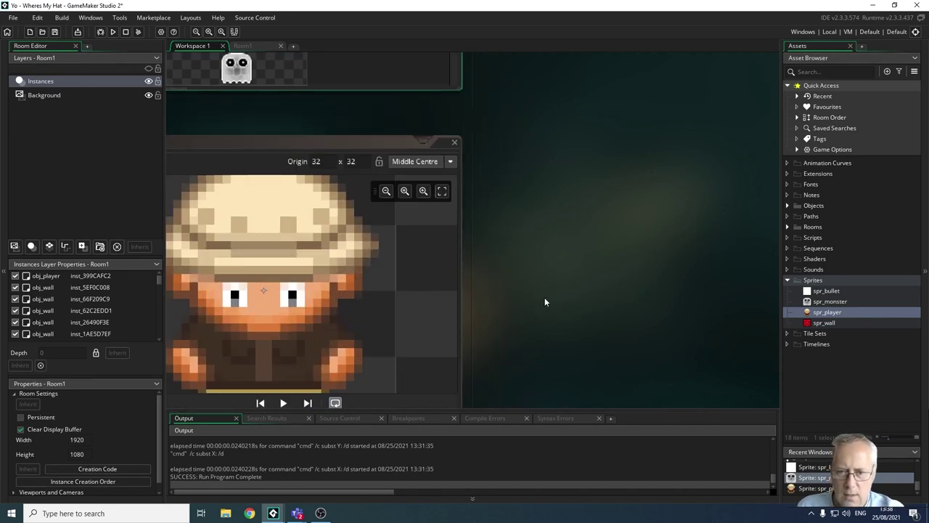
ctrl+scroll(545, 297, up, 2)
middle_drag(349, 174, 636, 135)
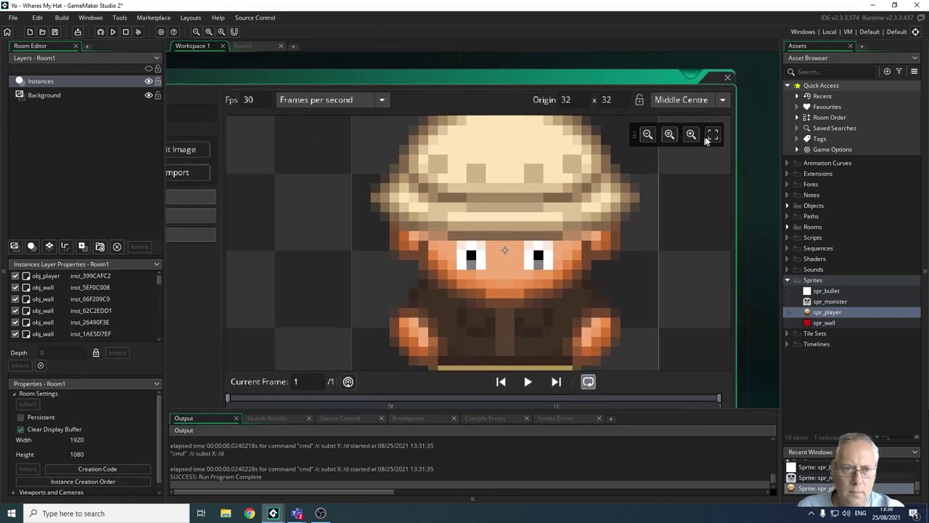
click(713, 135)
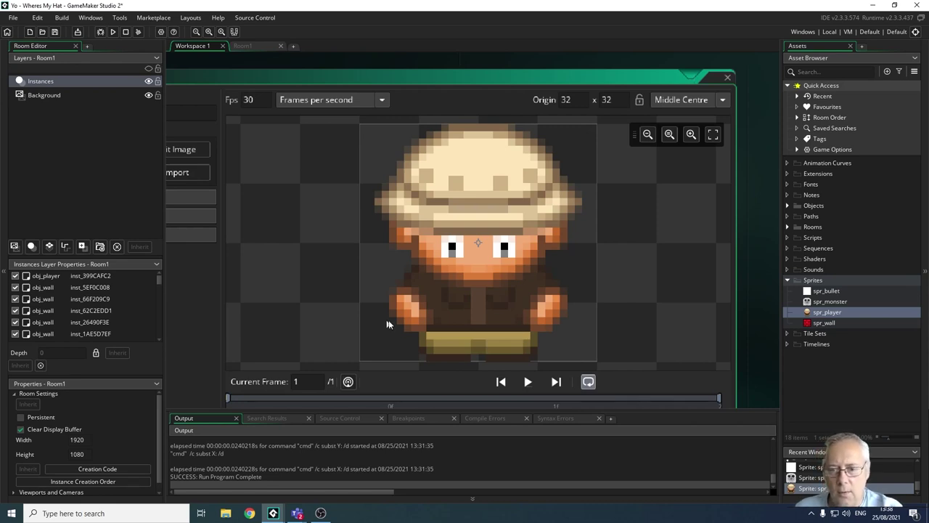
scroll(293, 325, down, 1)
scroll(293, 325, down, 1)
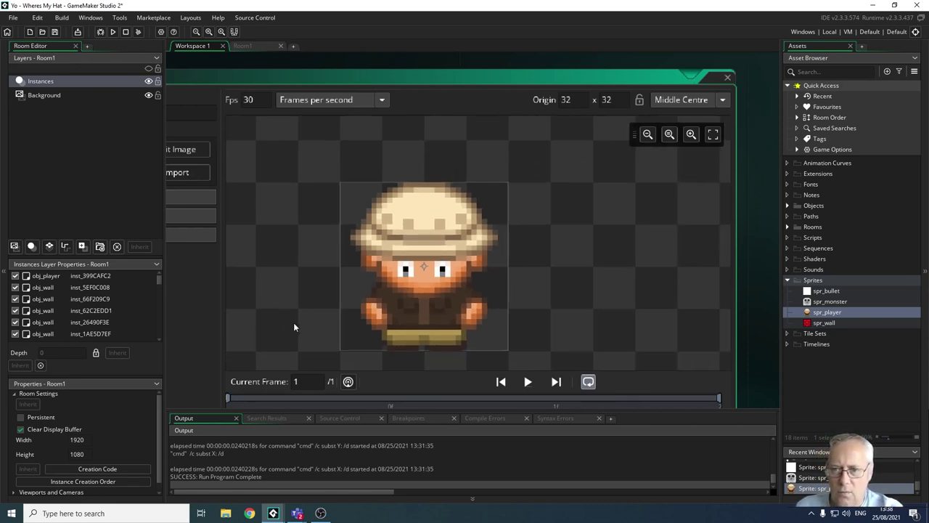
ctrl+scroll(748, 258, down, 2)
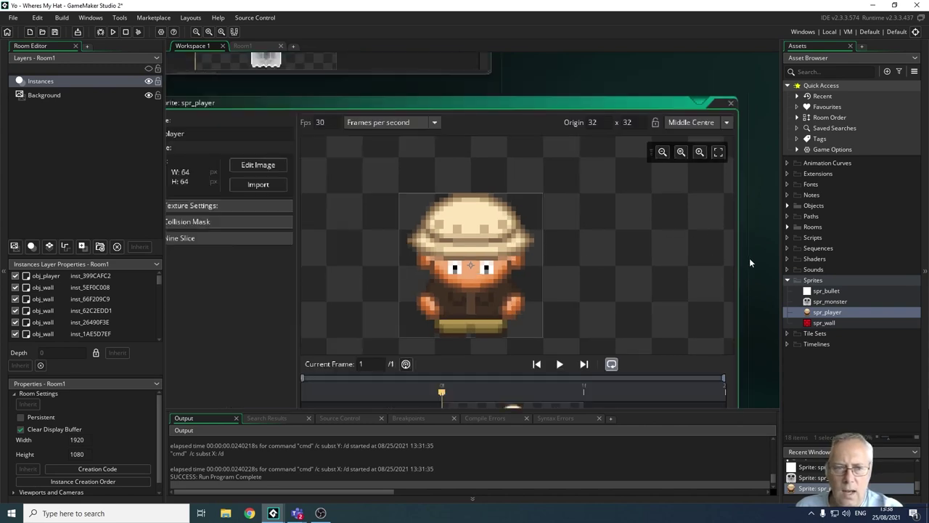
ctrl+scroll(746, 258, down, 1)
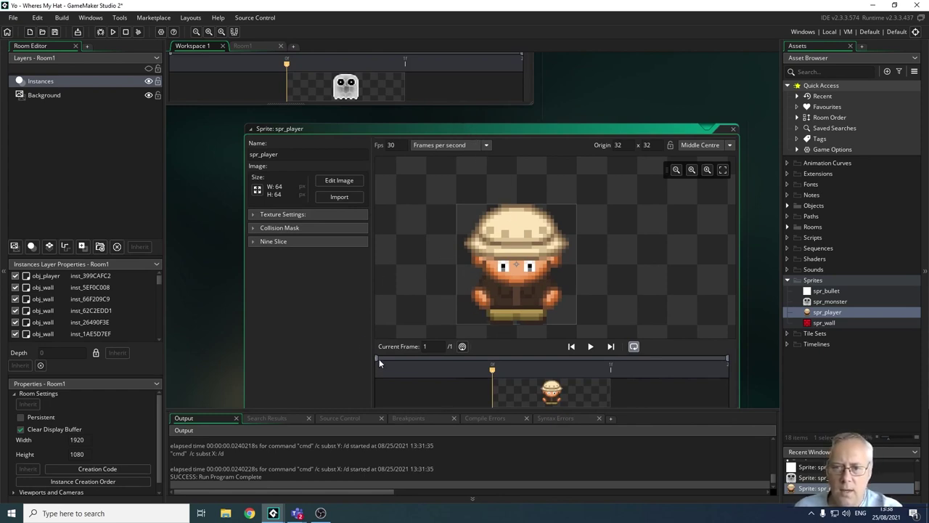
Expand spr_player's Collision Mask, try Ellipse (Slow), then revert the type to Rectangle
click(254, 229)
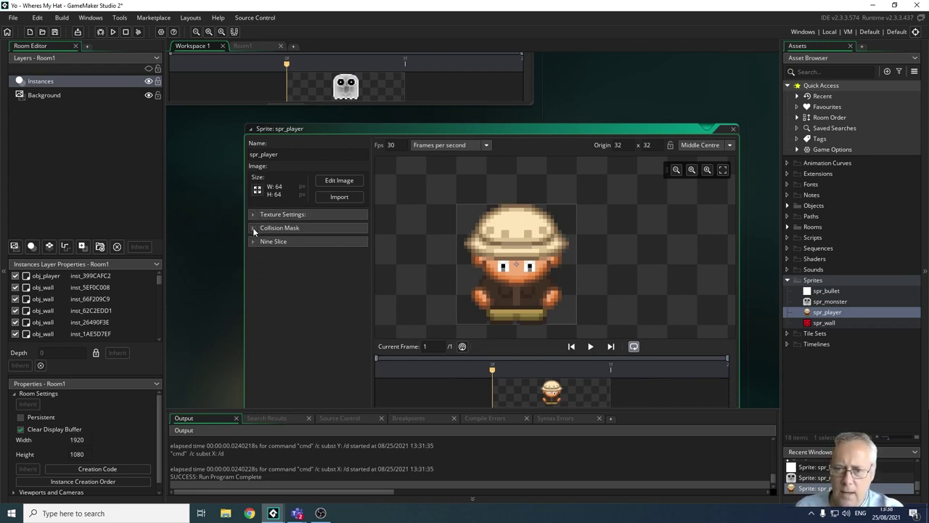
click(255, 229)
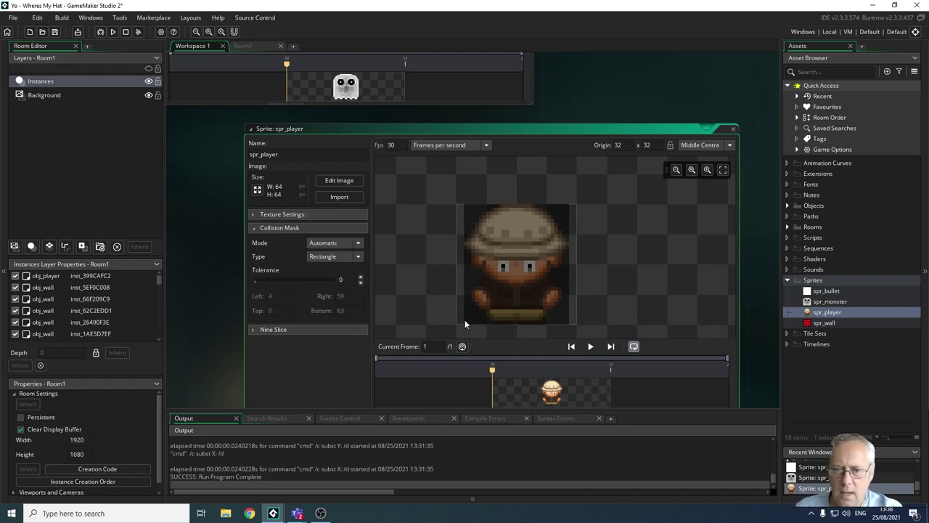
click(358, 257)
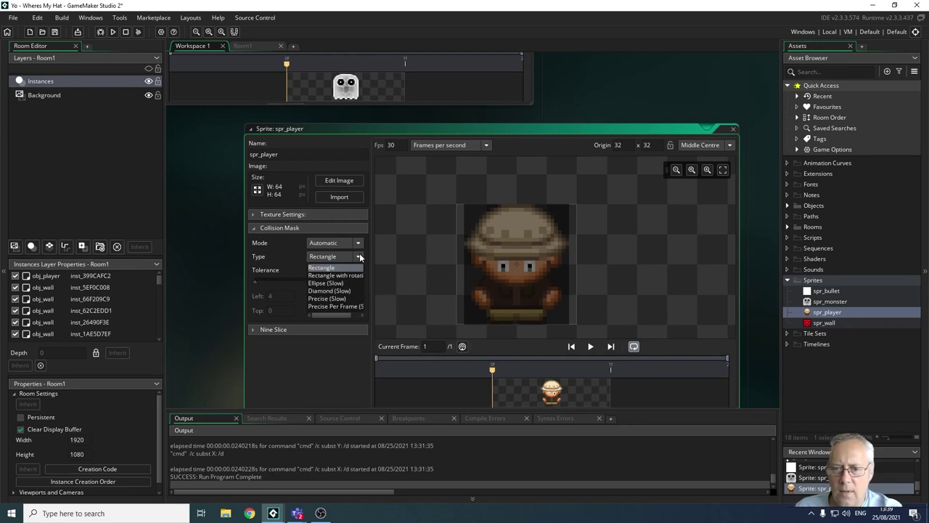
click(317, 283)
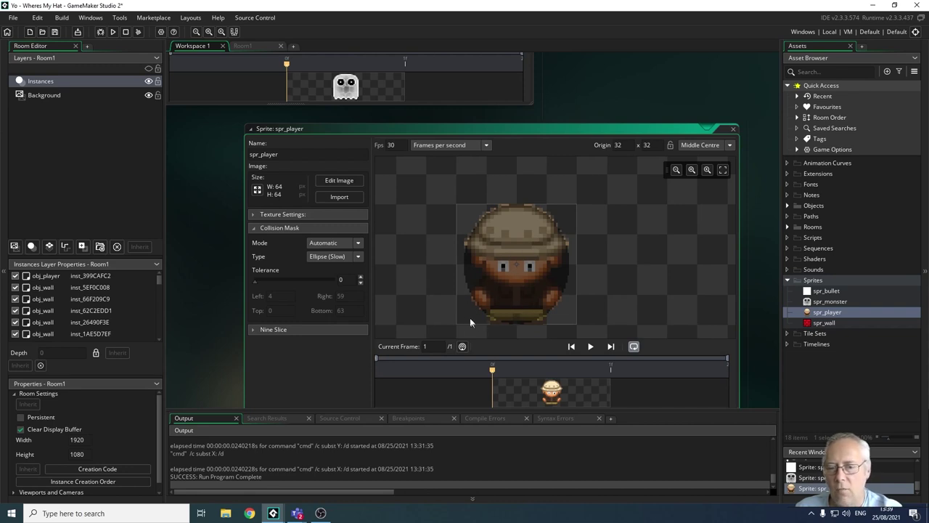
click(353, 257)
click(344, 268)
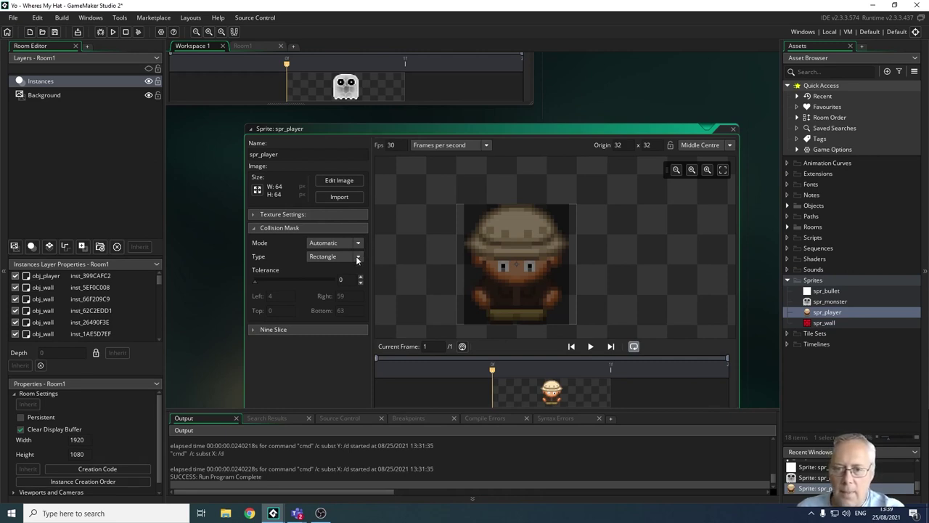
Make spr_player's mask a manual ellipse fitted to bounds 12, 53, 6, 56
click(357, 258)
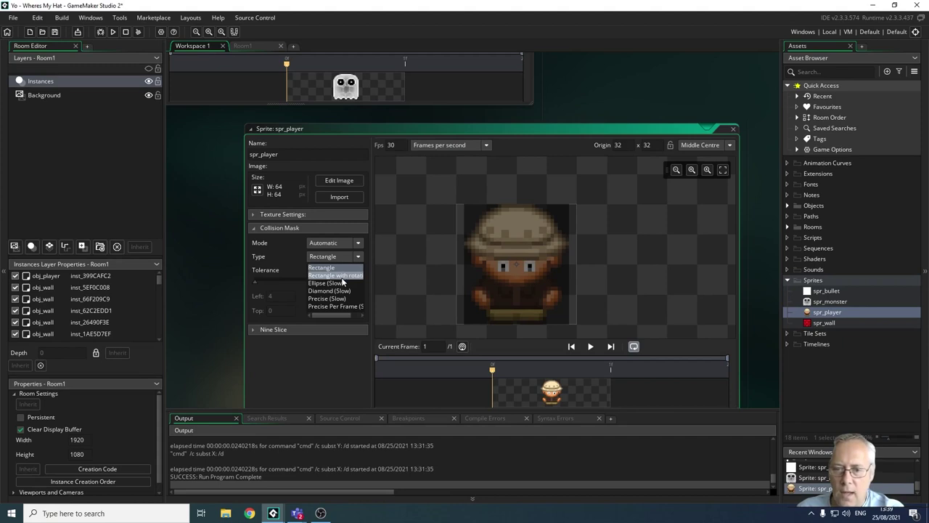
click(344, 283)
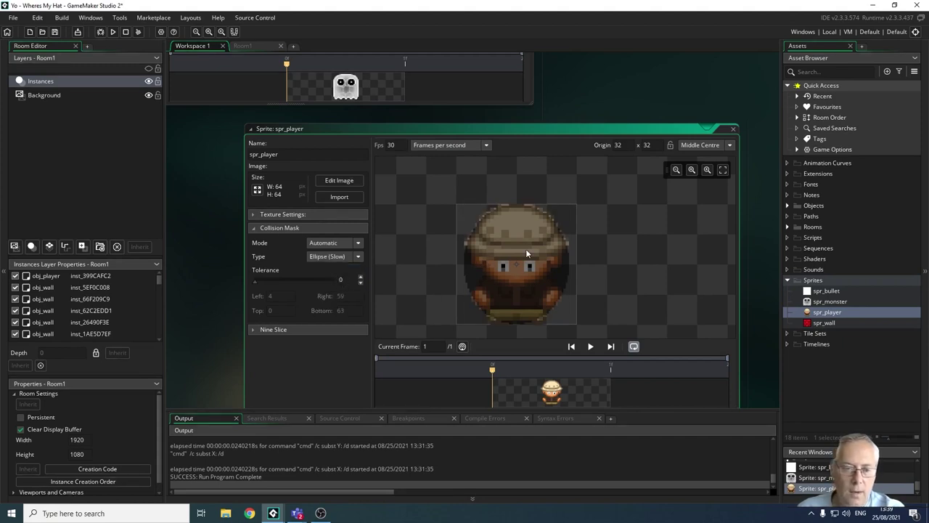
click(358, 244)
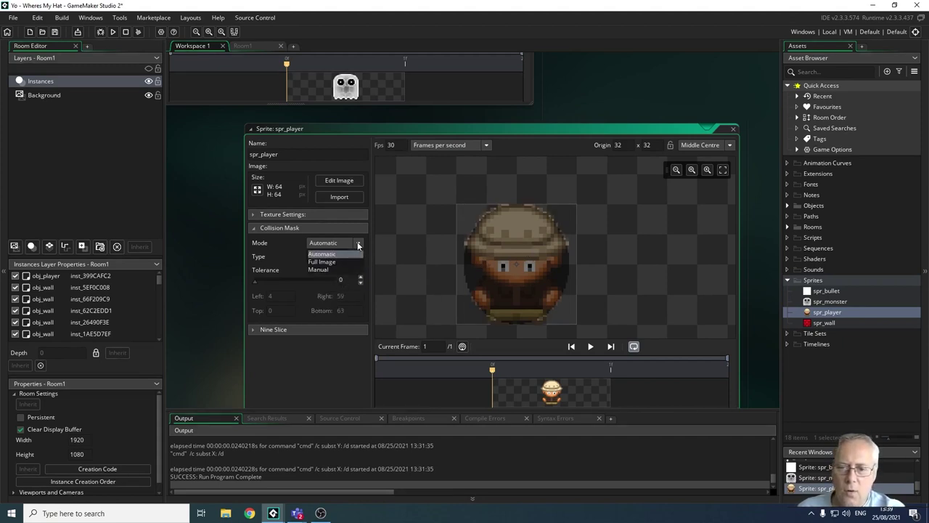
click(331, 270)
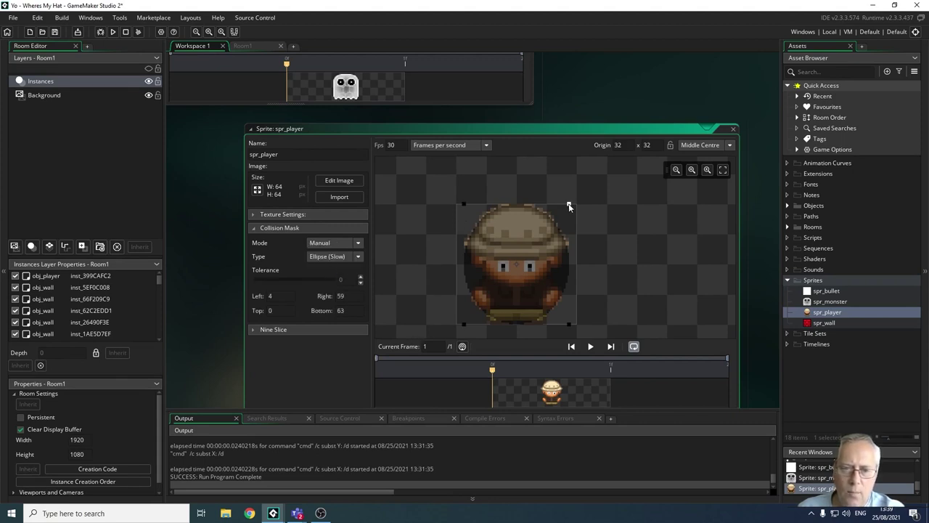
drag(568, 203, 560, 214)
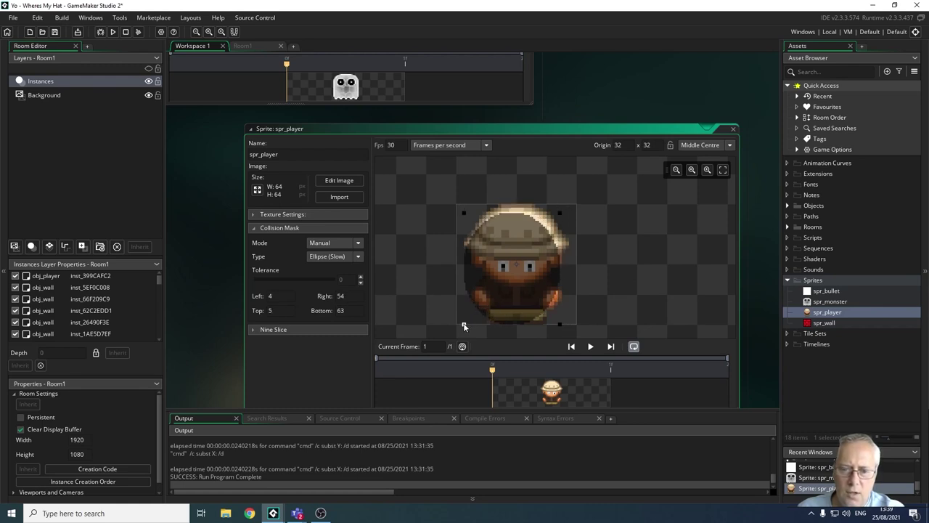
drag(464, 323, 476, 311)
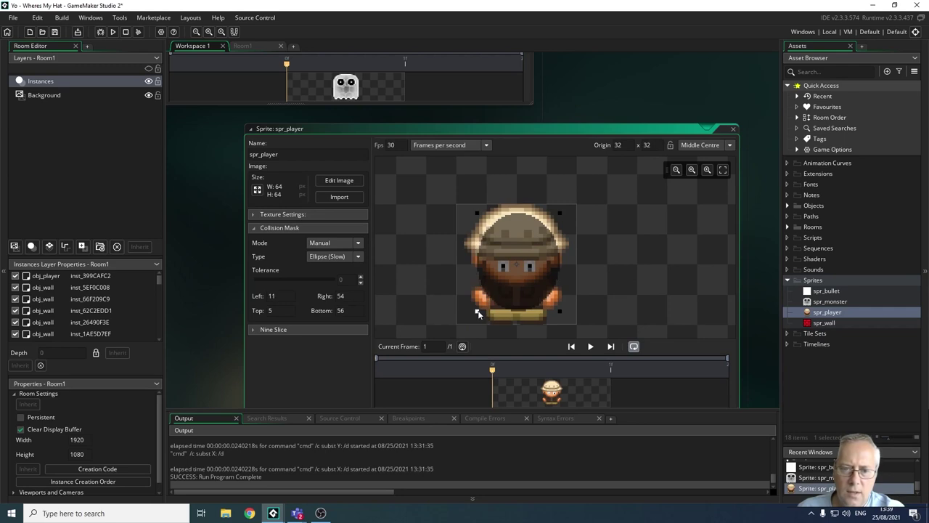
drag(560, 216, 557, 220)
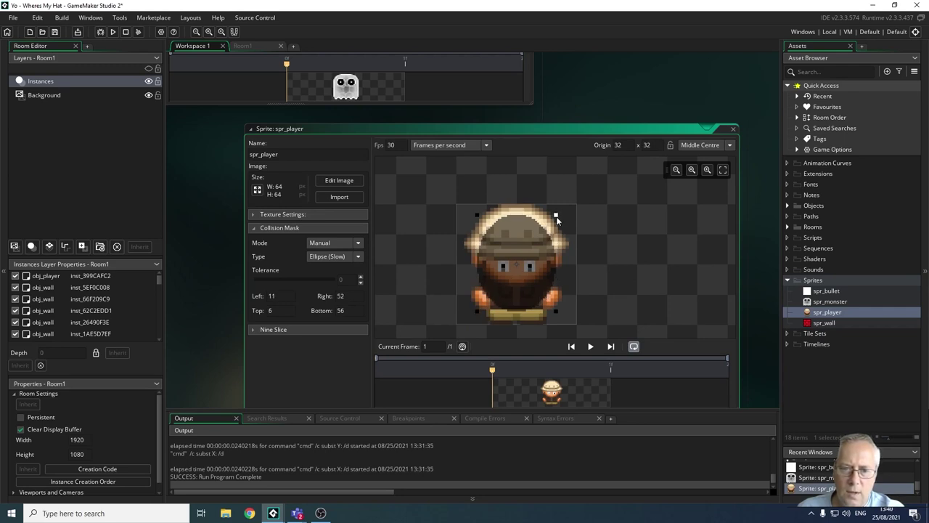
drag(506, 268, 508, 271)
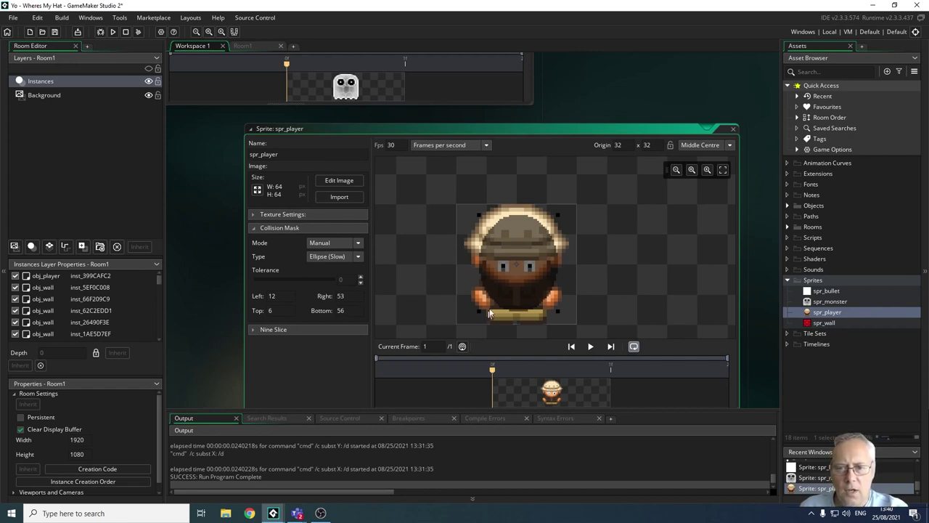
Move the spr_player editor aside and bring the spr_monster editor to the front
mouse_move(454, 129)
mouse_down()
mouse_move(381, 136)
mouse_move(402, 138)
mouse_up()
mouse_move(429, 166)
middle_down()
mouse_move(456, 185)
mouse_move(473, 174)
mouse_move(484, 181)
middle_up()
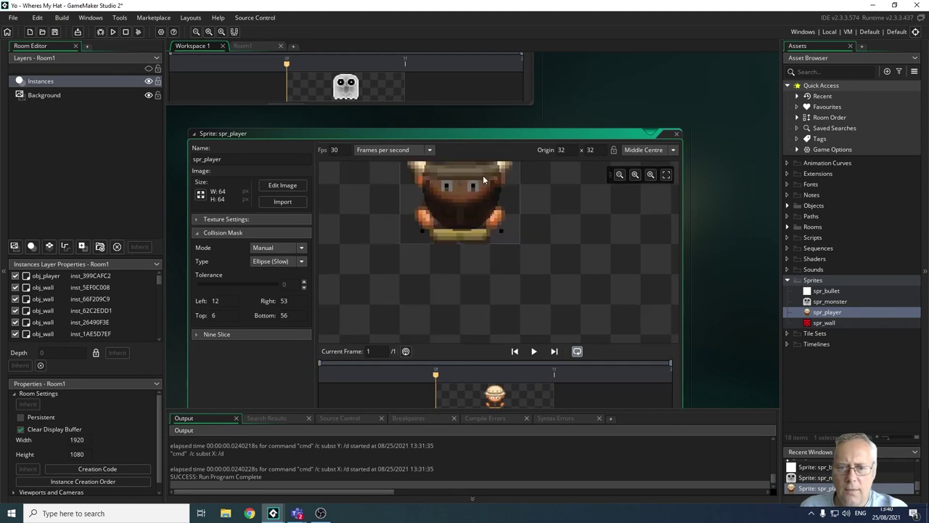
scroll(503, 191, up, 3)
scroll(735, 226, down, 1)
scroll(734, 226, up, 2)
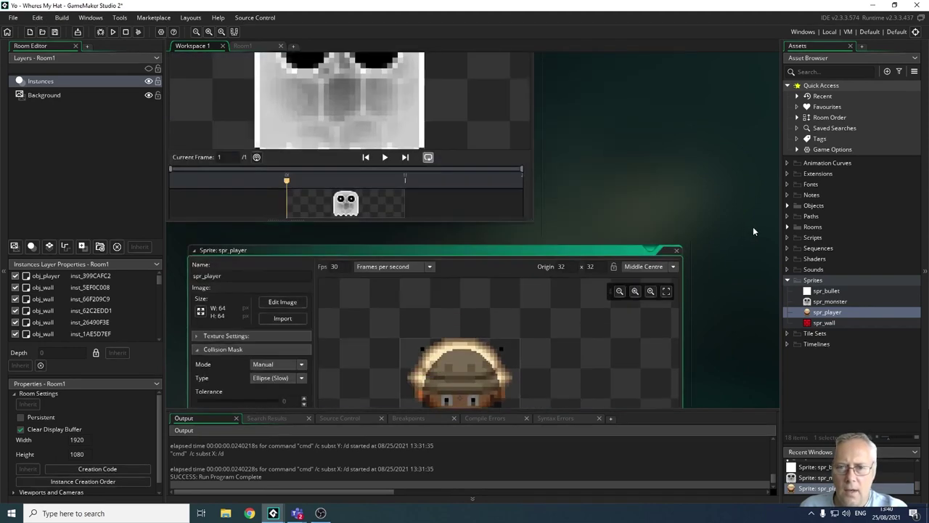
scroll(752, 226, up, 2)
drag(441, 83, 624, 97)
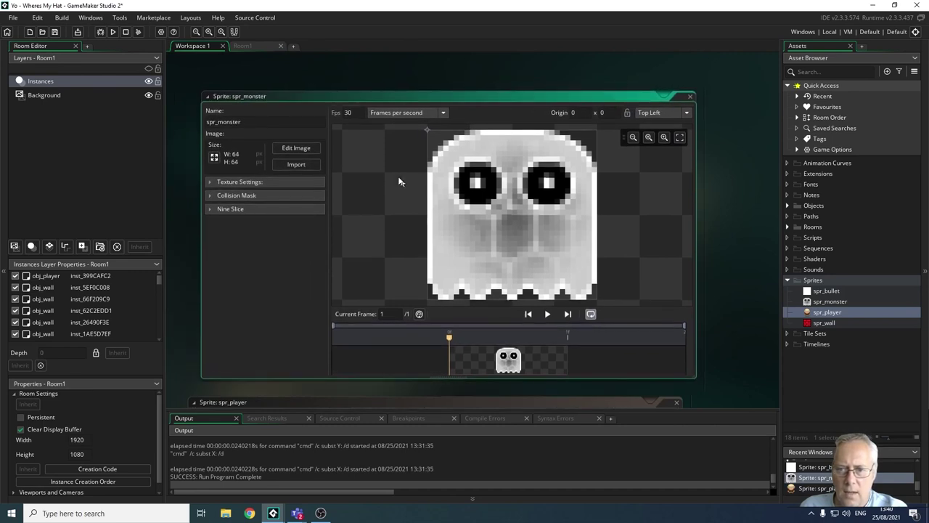
Set spr_monster's collision mask to Ellipse (Slow), with its origin nudged to custom (-2, -1)
click(210, 196)
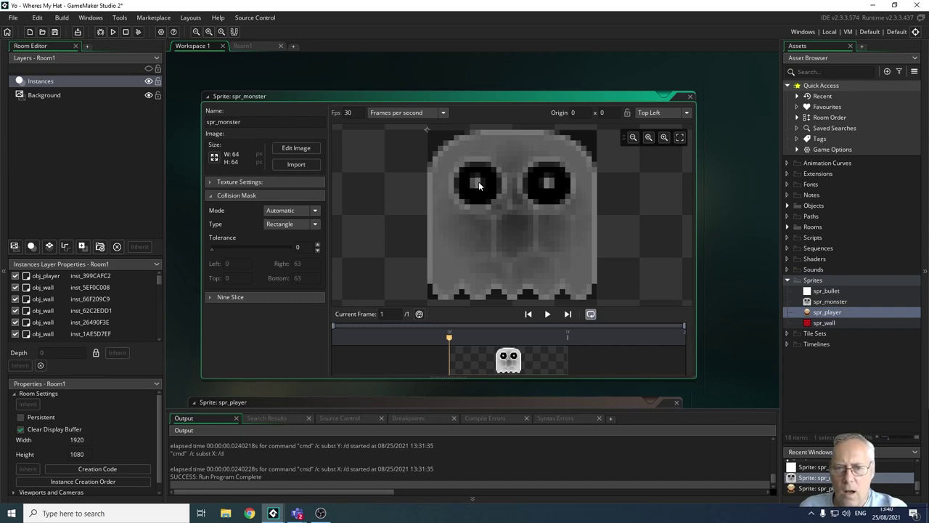
click(314, 224)
click(287, 256)
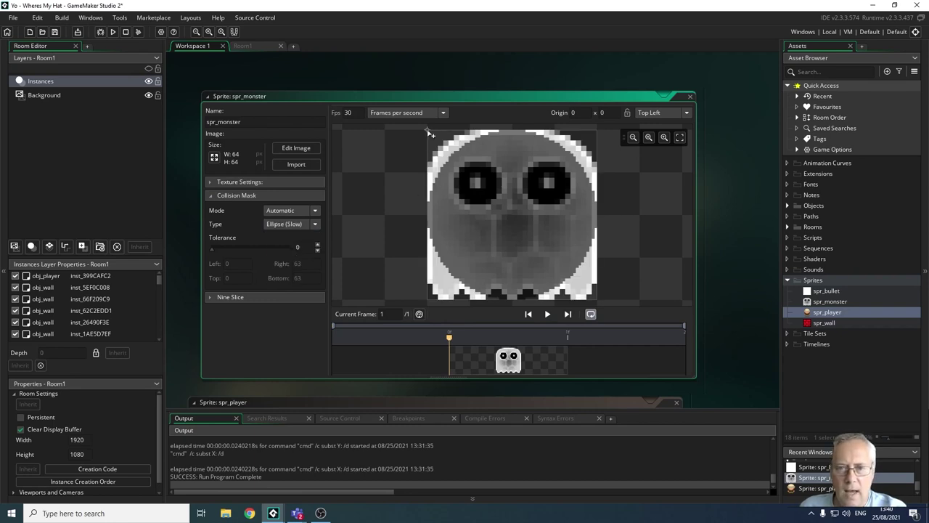
drag(426, 130, 422, 128)
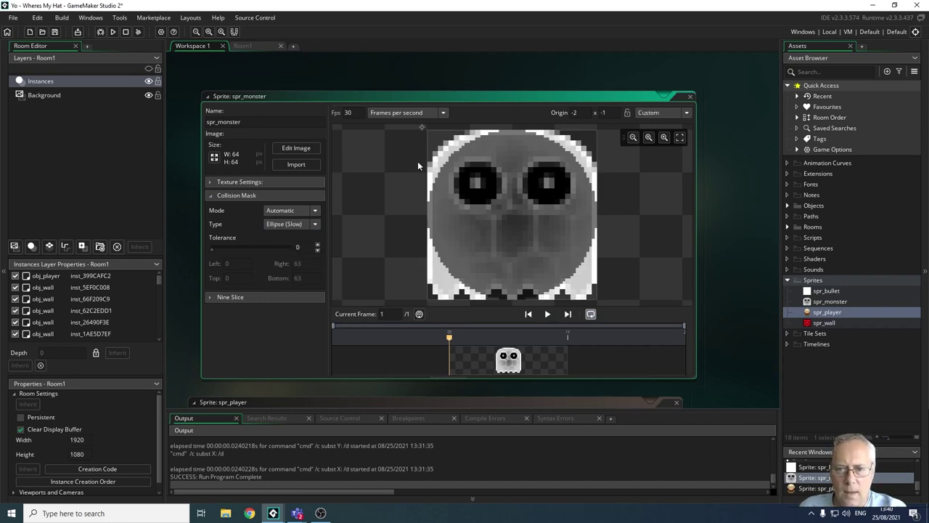
click(313, 212)
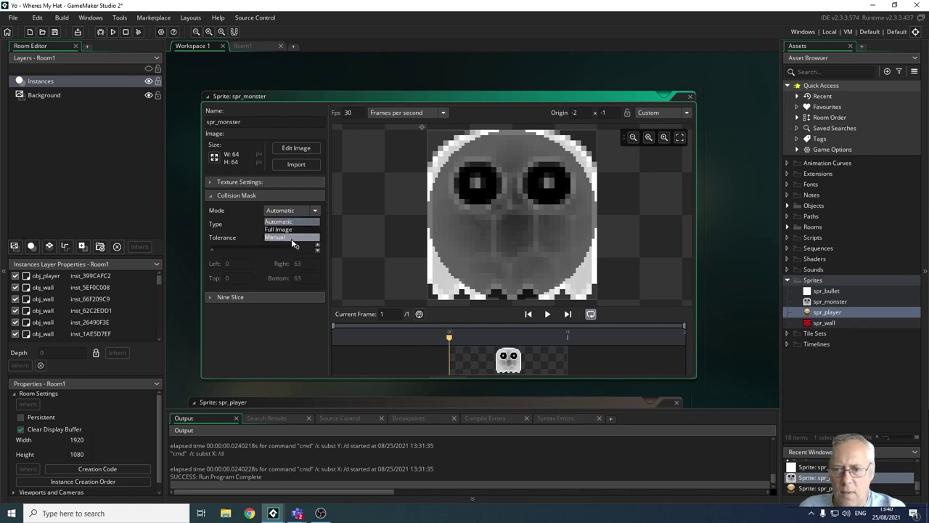
Switch spr_monster's mask to Manual and stretch the ellipse outward around the ghost
click(291, 238)
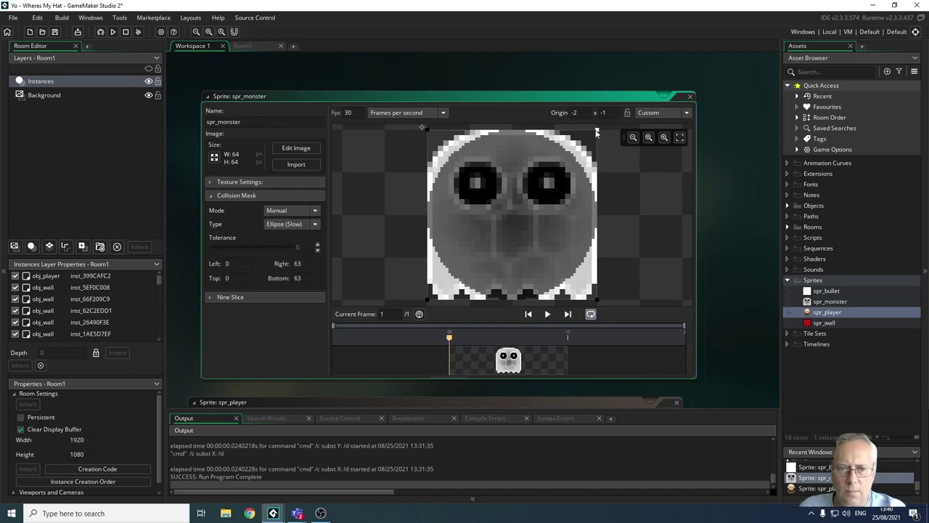
drag(597, 132, 596, 132)
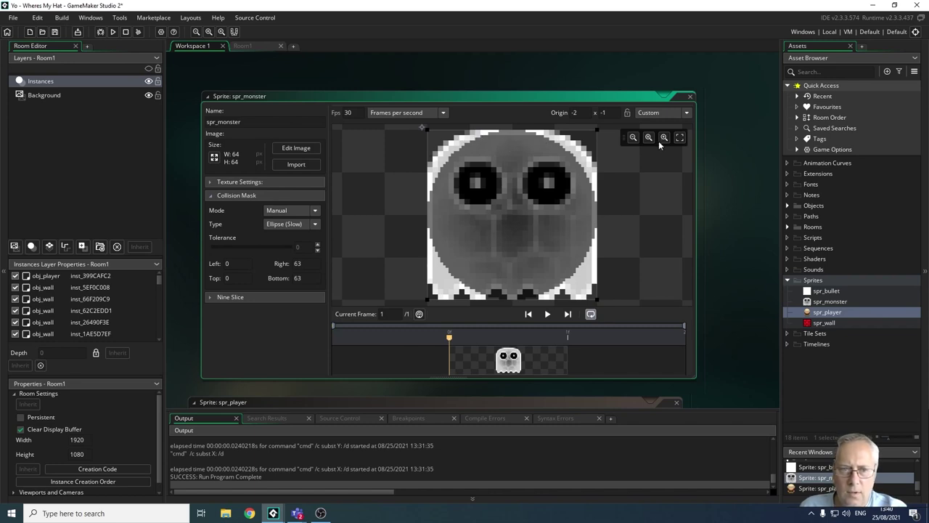
click(633, 137)
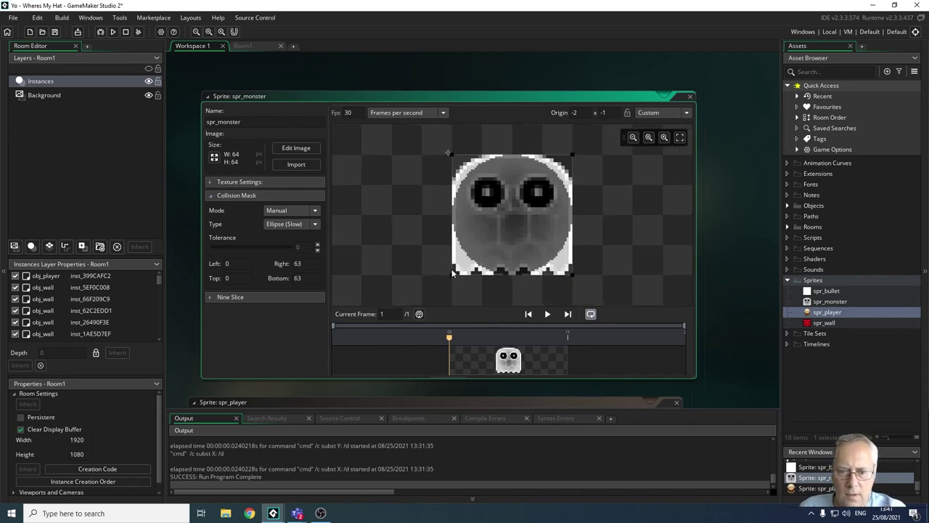
drag(453, 275, 452, 278)
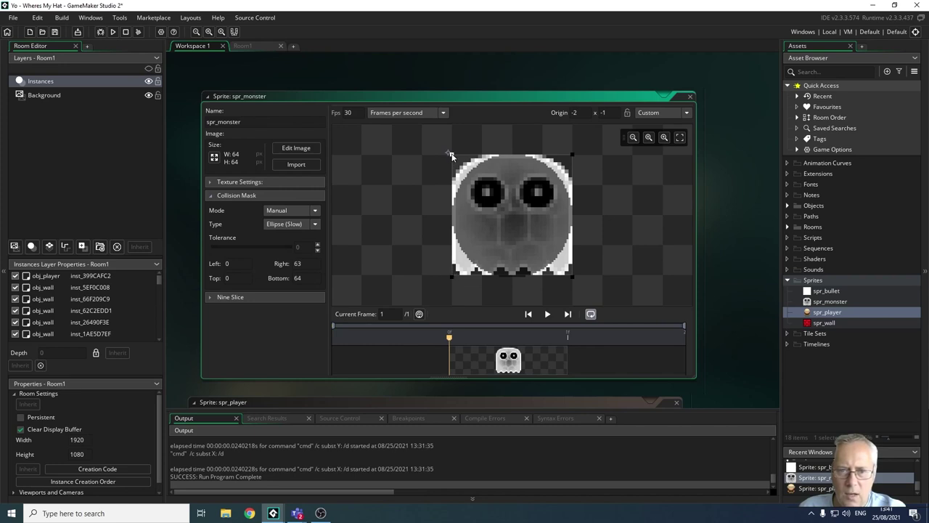
drag(448, 154, 451, 152)
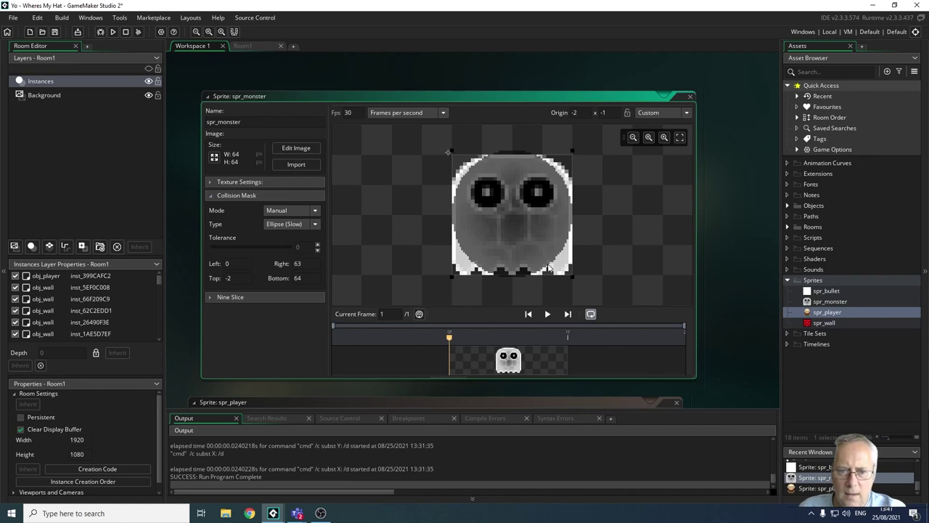
drag(570, 278, 577, 285)
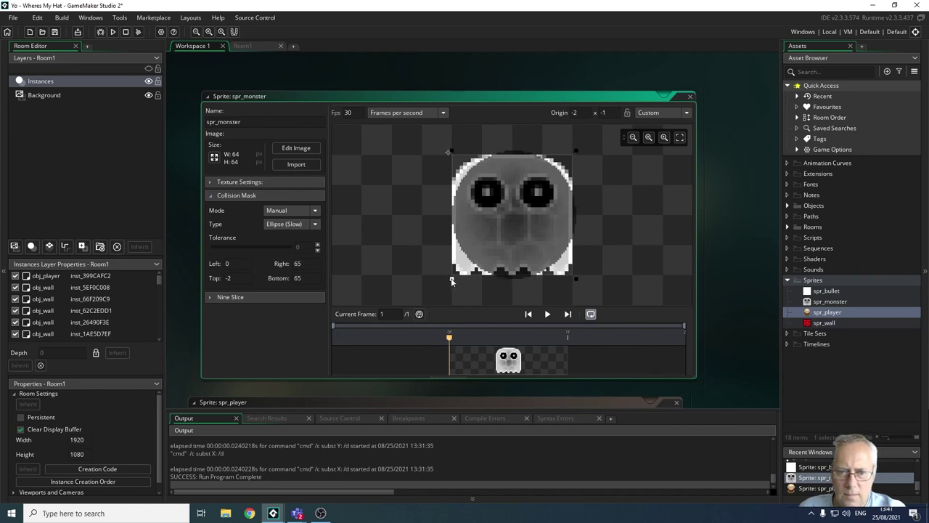
Fine-tune the ellipse bounds to Left -2, Top 0, Right 65, Bottom 64
drag(451, 282, 447, 283)
drag(517, 230, 515, 229)
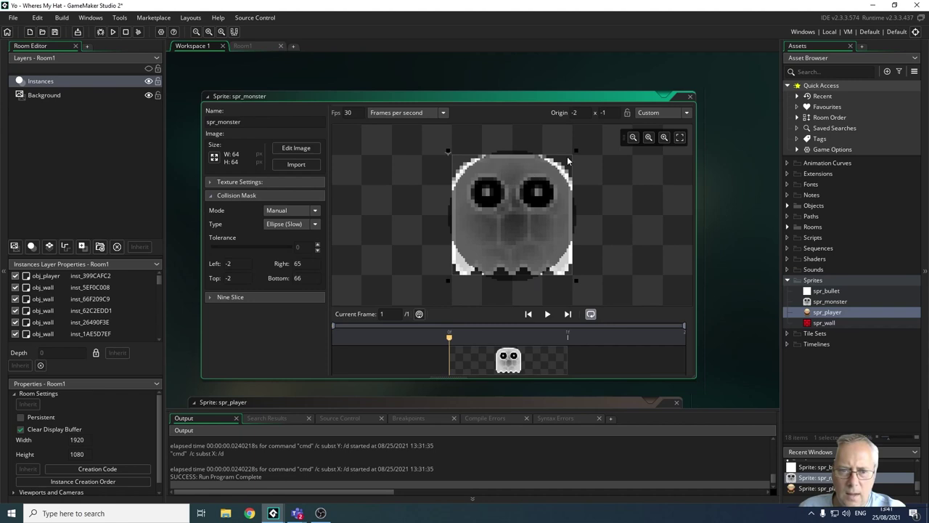
drag(576, 152, 576, 156)
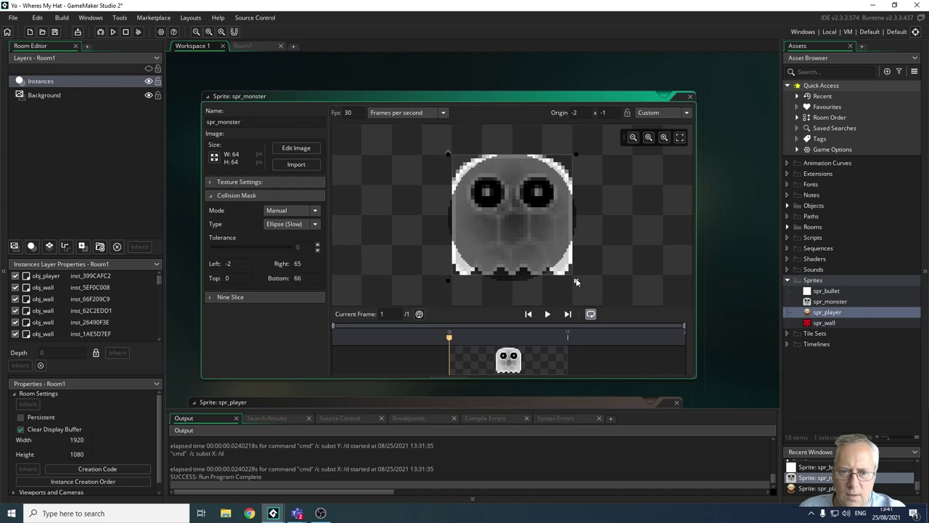
drag(576, 280, 575, 278)
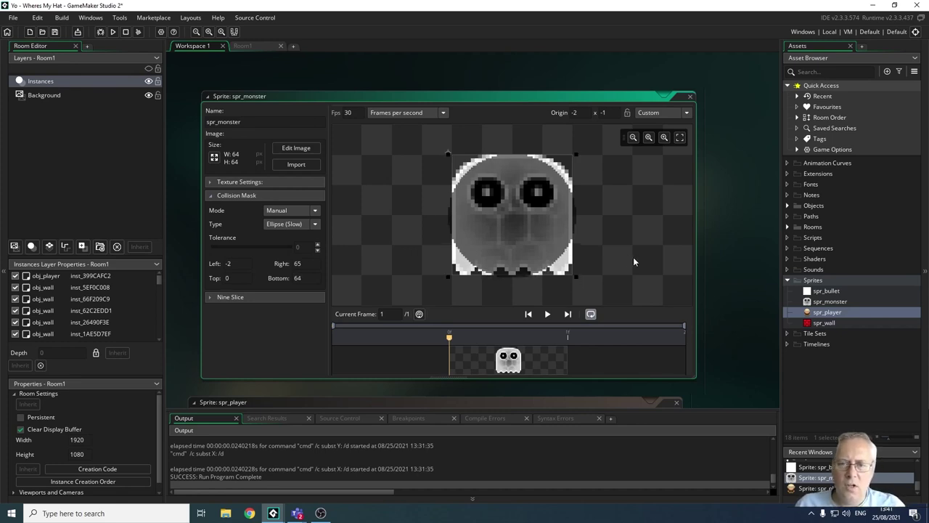
scroll(715, 263, down, 1)
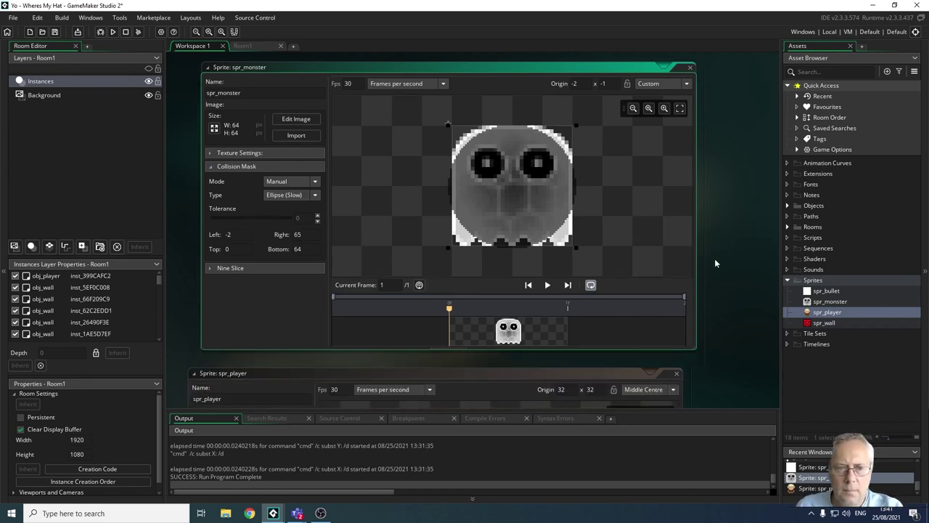
scroll(719, 268, down, 5)
scroll(728, 284, down, 3)
scroll(752, 304, up, 5)
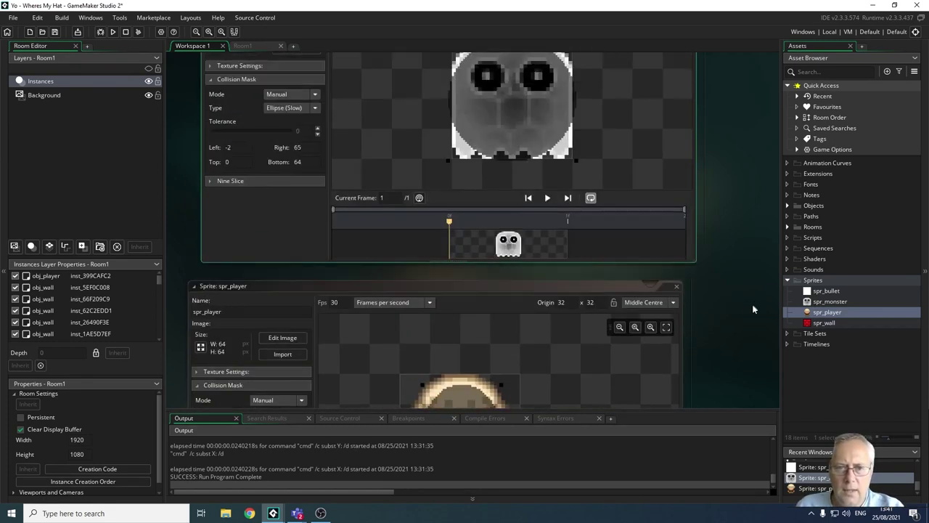
scroll(581, 292, up, 4)
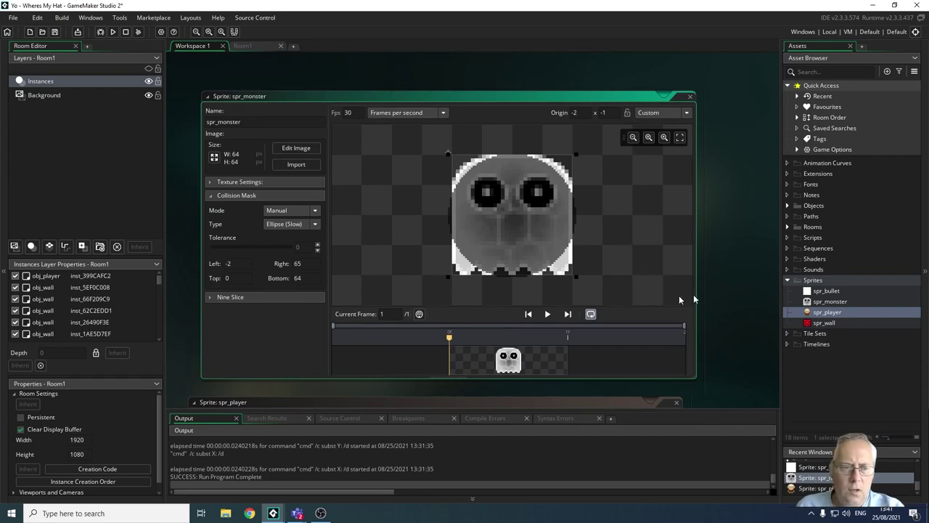
Give spr_bullet a manual rectangle mask covering its full 8×8 image, then close its editor
double_click(825, 291)
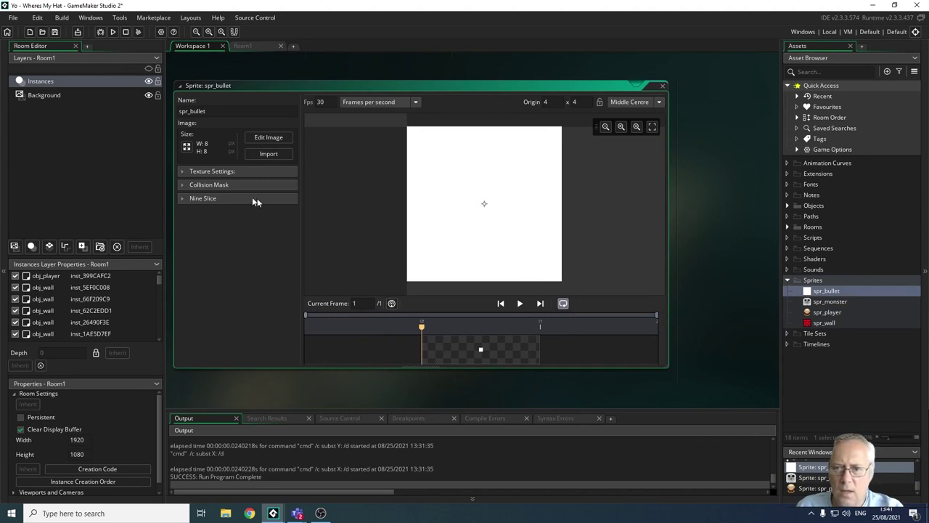
click(189, 185)
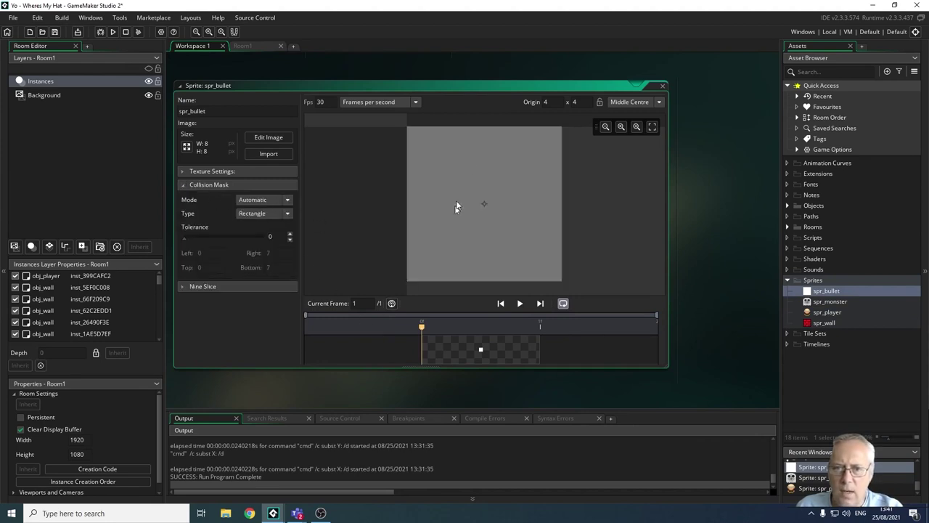
click(288, 200)
click(263, 225)
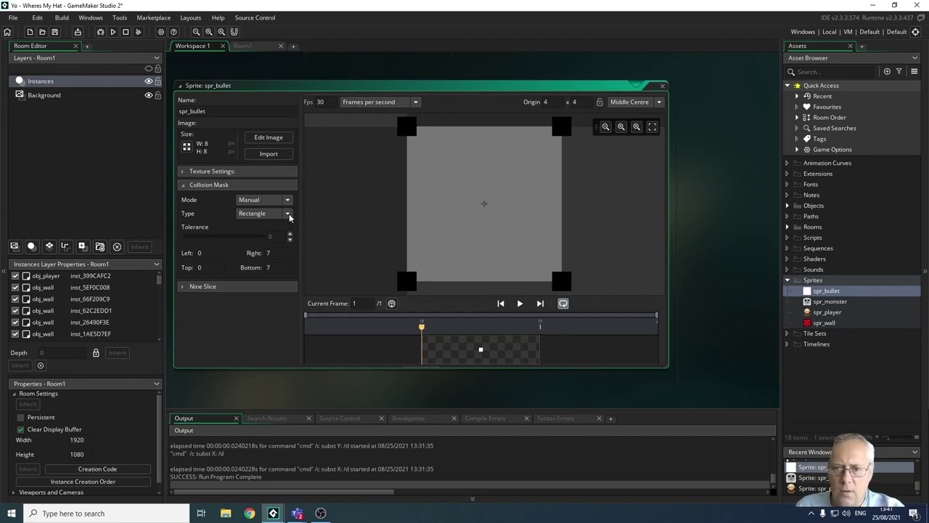
click(662, 87)
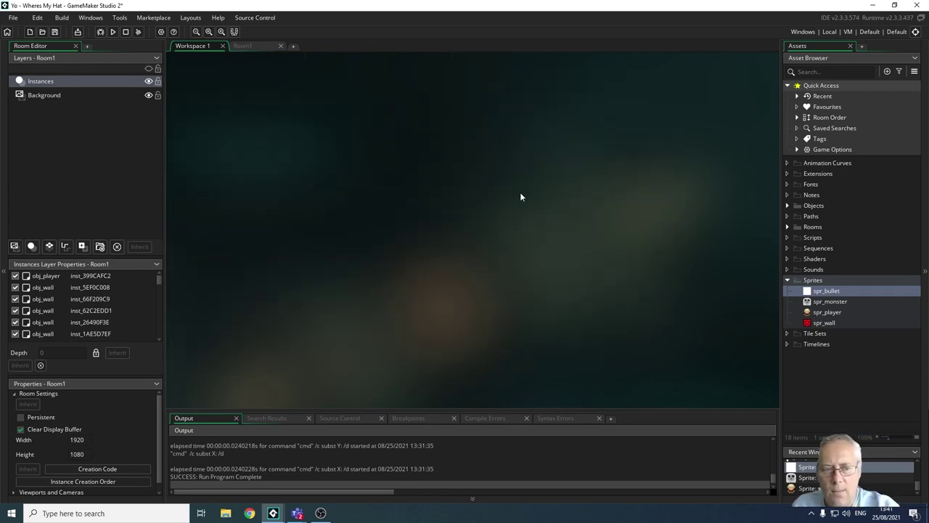